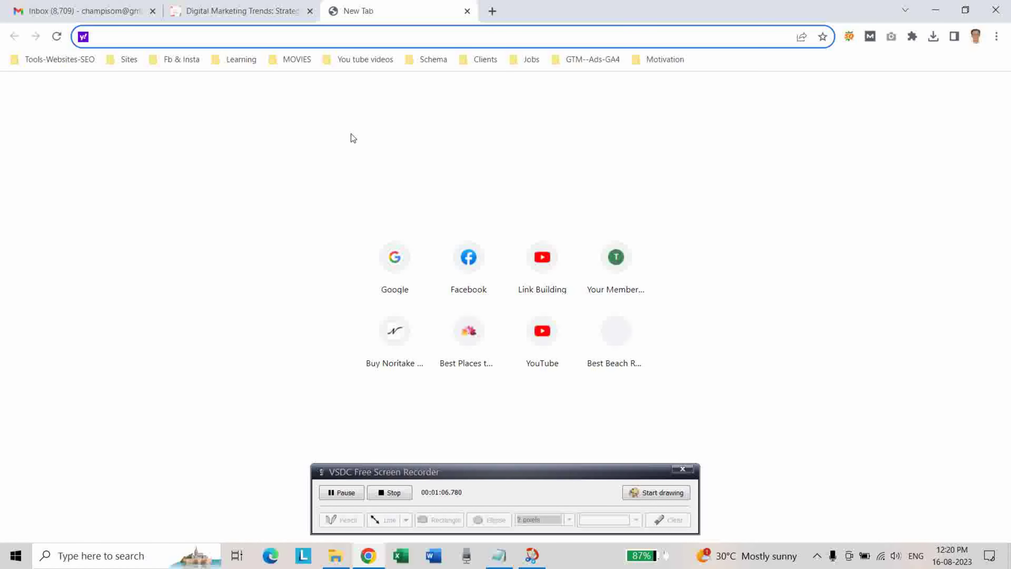
Step: Search Google for 'free website submission', picking the suggestion after typing 'free'
{"action": "left_click", "coordinate": [400, 266]}
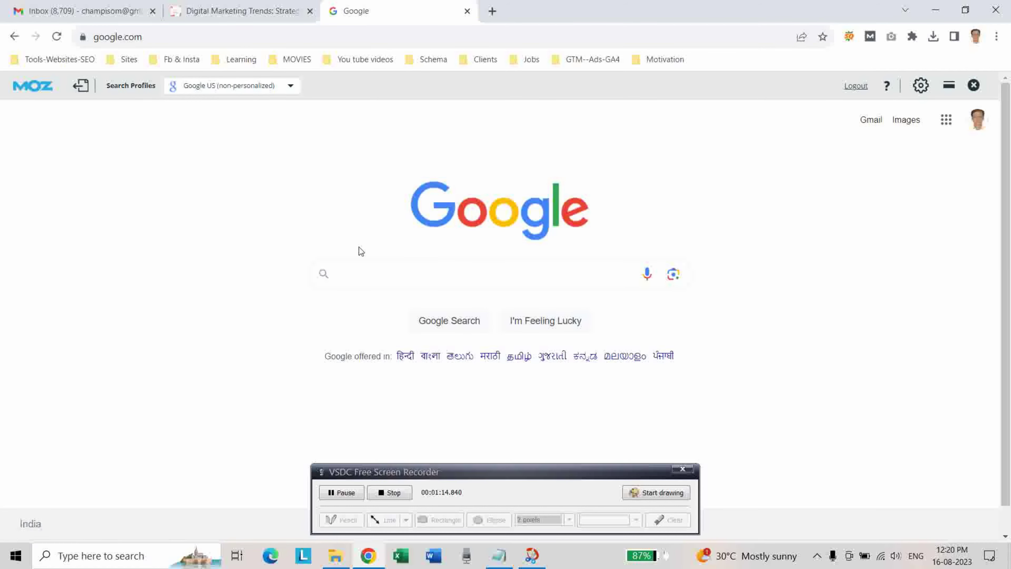
{"action": "left_click", "coordinate": [344, 279]}
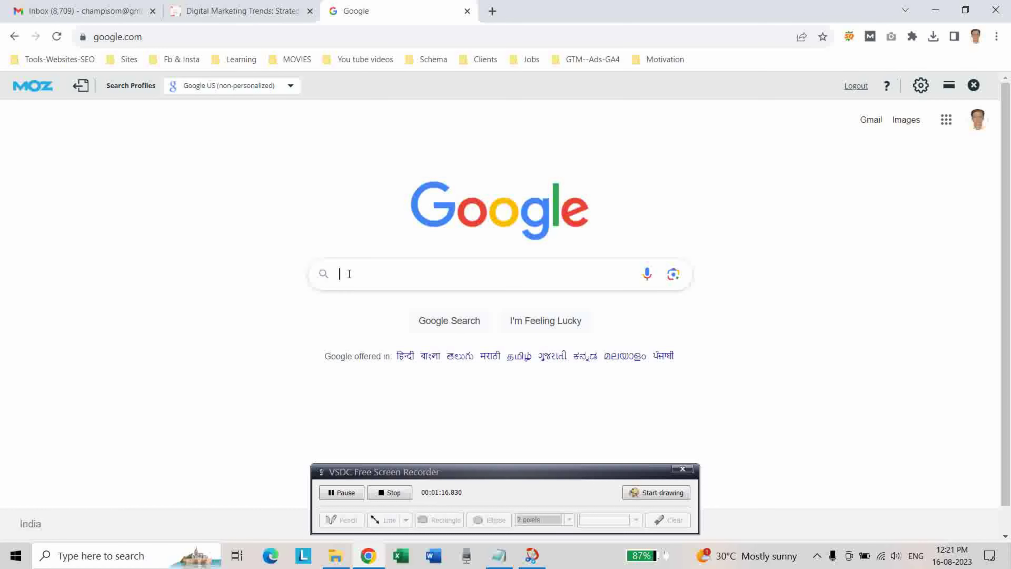
{"action": "type", "text": "free"}
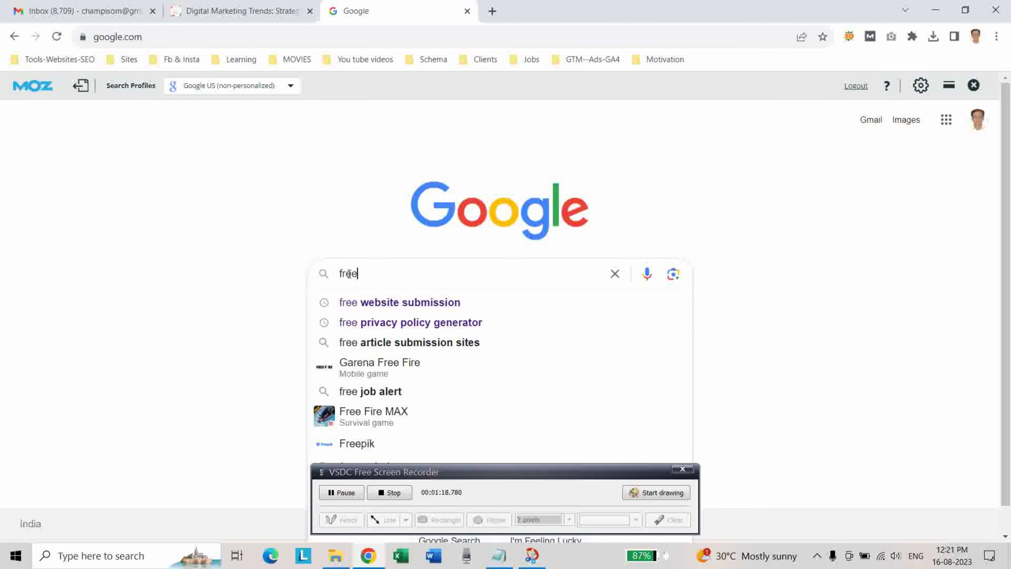
{"action": "left_click", "coordinate": [420, 297]}
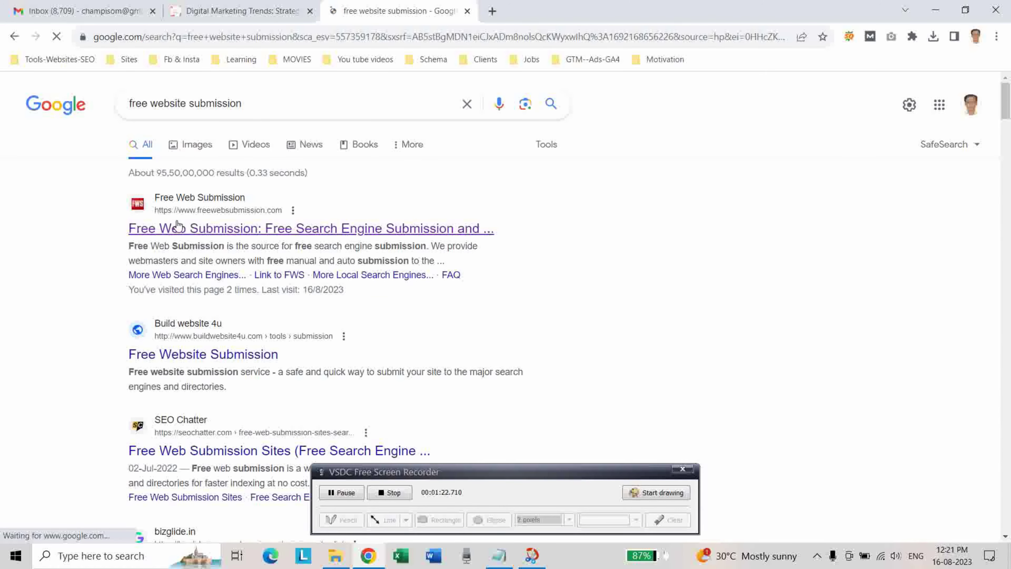
Step: Open the freewebsubmission.com result from the Google results
{"action": "left_click", "coordinate": [244, 263]}
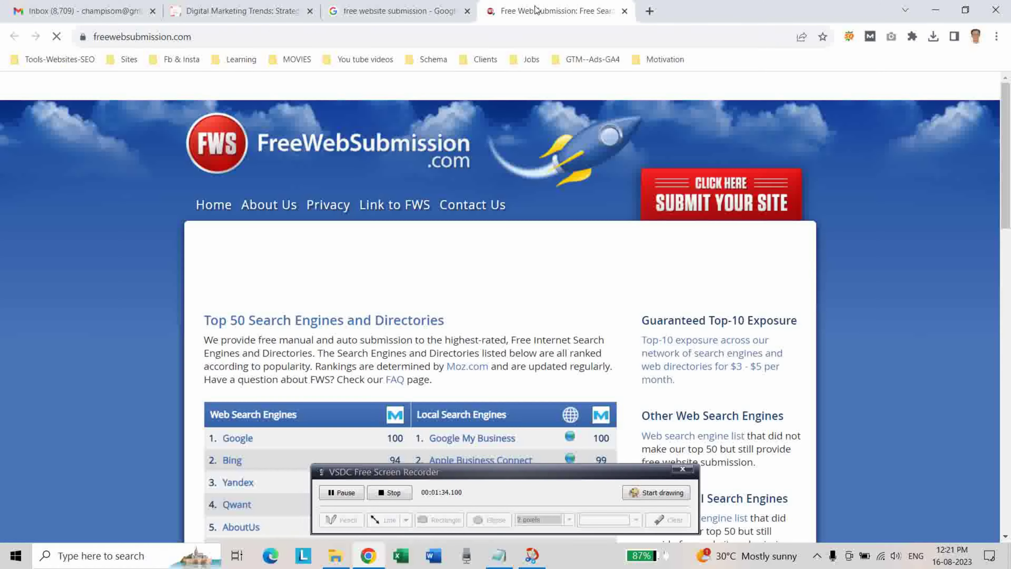
{"action": "scroll", "coordinate": [463, 318], "scroll_direction": "down", "scroll_amount": 4}
{"action": "scroll", "coordinate": [391, 300], "scroll_direction": "up", "scroll_amount": 3}
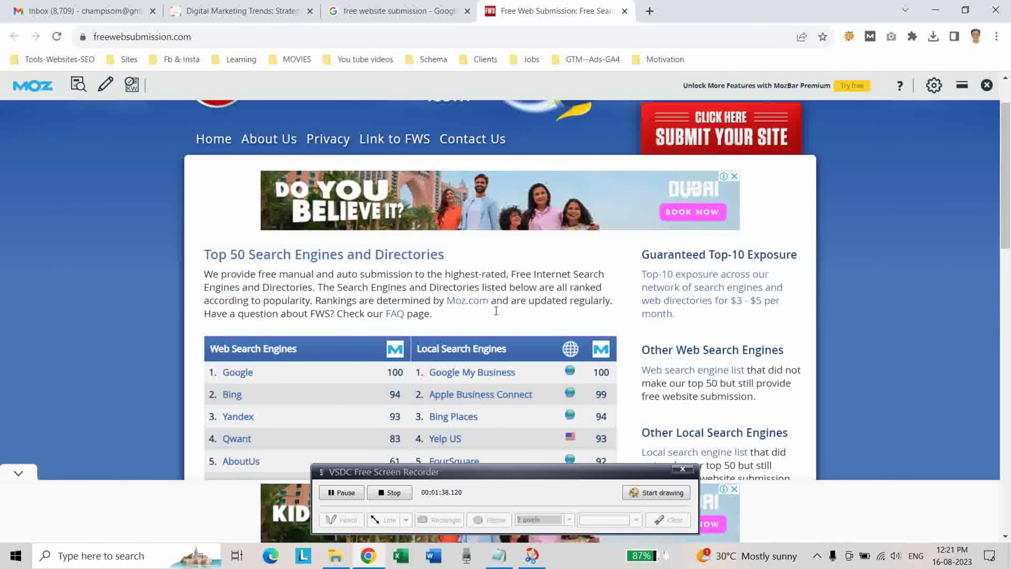
{"action": "scroll", "coordinate": [497, 311], "scroll_direction": "down", "scroll_amount": 5}
{"action": "scroll", "coordinate": [485, 294], "scroll_direction": "up", "scroll_amount": 3}
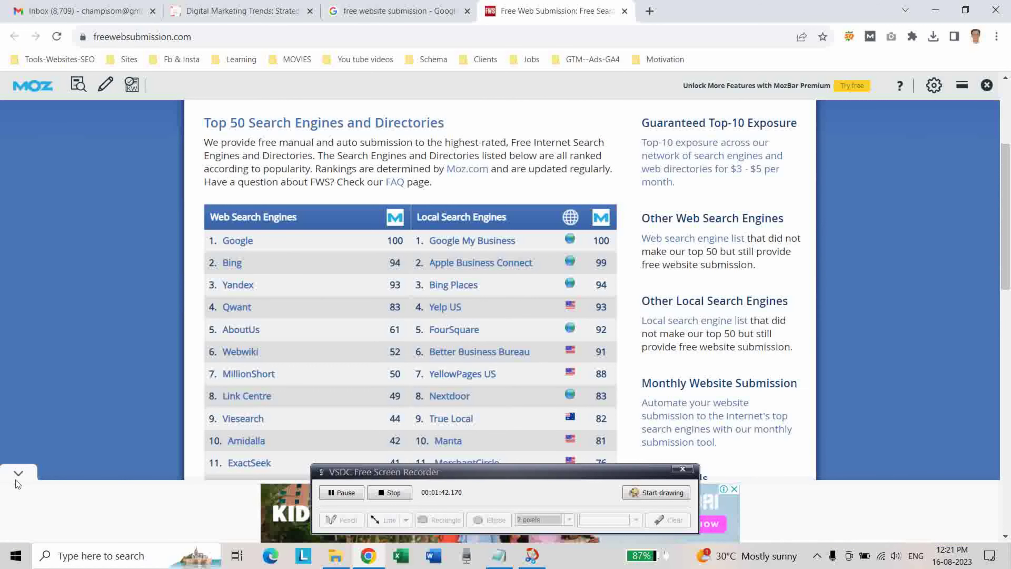
Step: Collapse the bottom advertisement and bring the empty submission form and engine list into view
{"action": "left_click", "coordinate": [30, 476]}
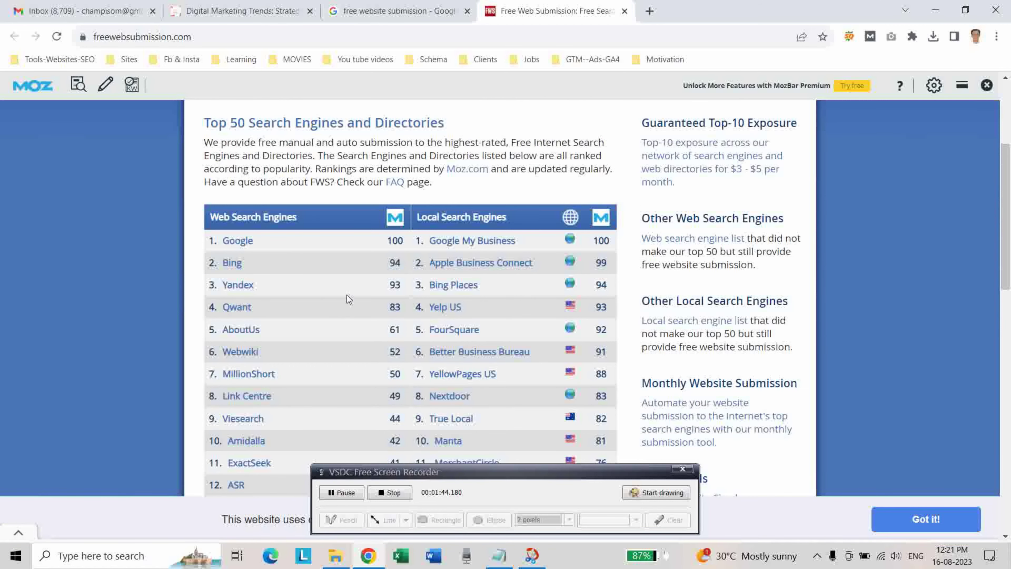
{"action": "scroll", "coordinate": [552, 289], "scroll_direction": "down", "scroll_amount": 10}
{"action": "scroll", "coordinate": [545, 289], "scroll_direction": "down", "scroll_amount": 5}
{"action": "scroll", "coordinate": [481, 298], "scroll_direction": "up", "scroll_amount": 10}
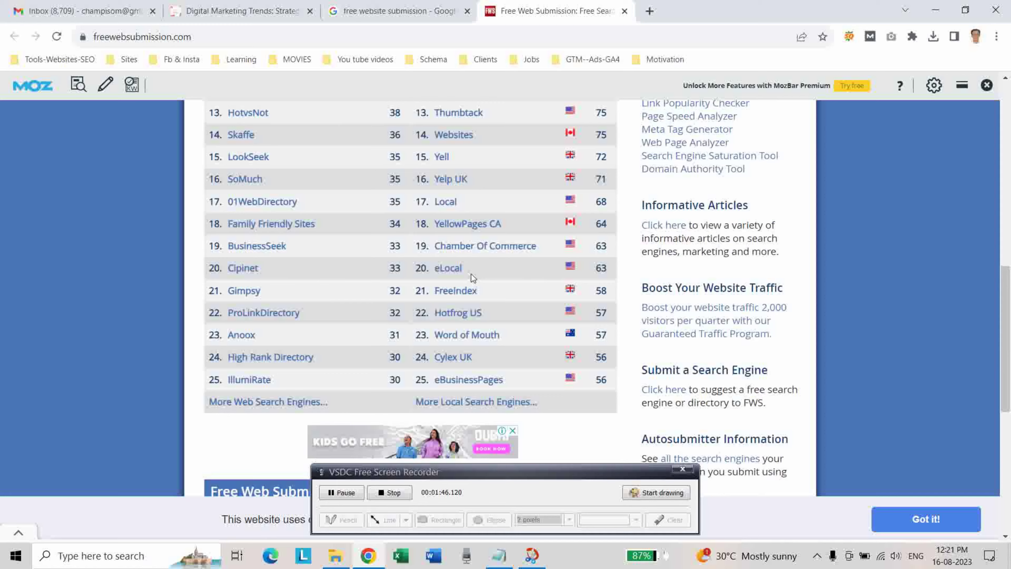
{"action": "scroll", "coordinate": [478, 263], "scroll_direction": "up", "scroll_amount": 3}
{"action": "scroll", "coordinate": [447, 284], "scroll_direction": "down", "scroll_amount": 10}
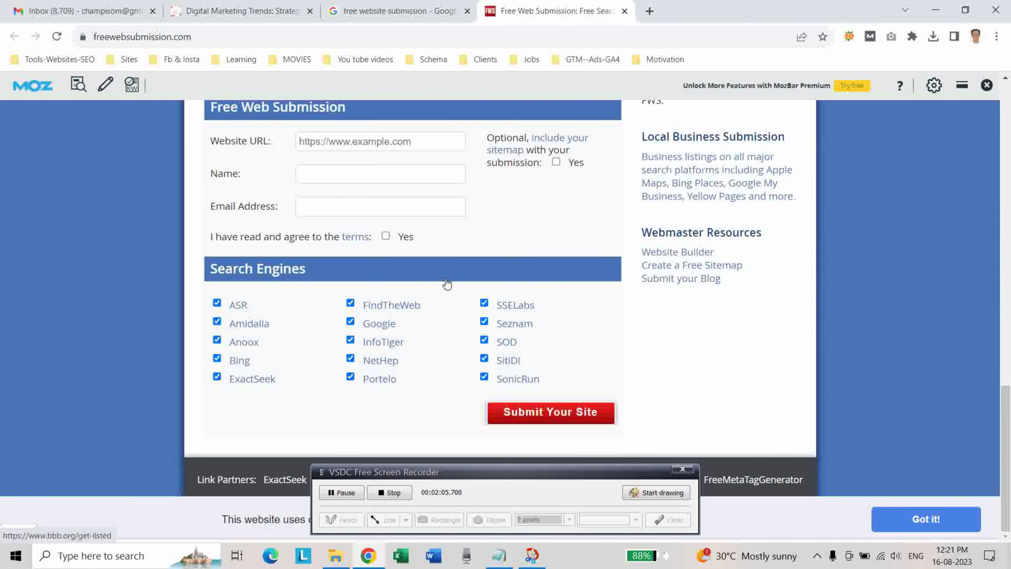
{"action": "scroll", "coordinate": [402, 207], "scroll_direction": "up", "scroll_amount": 3}
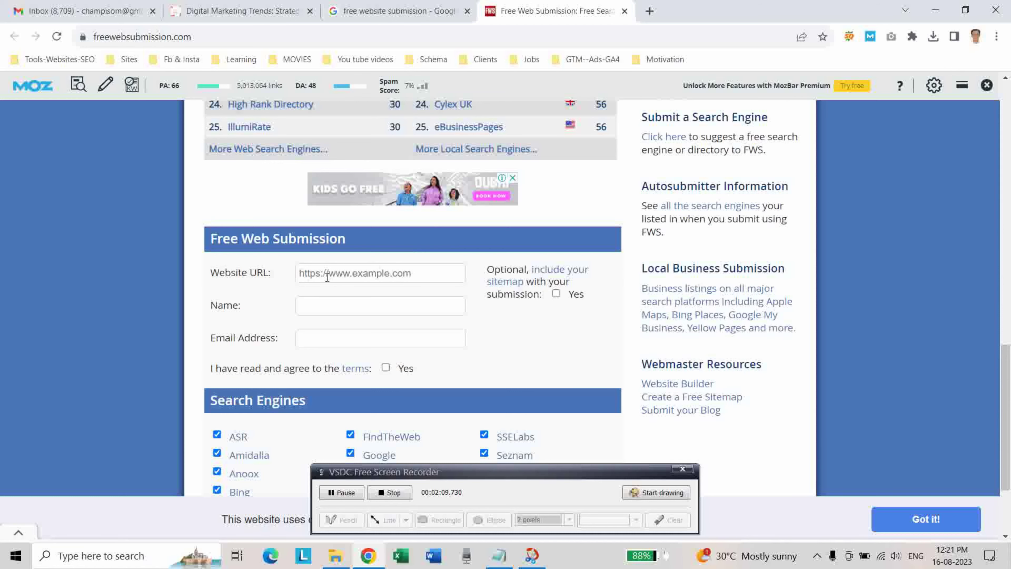
{"action": "left_click", "coordinate": [257, 15]}
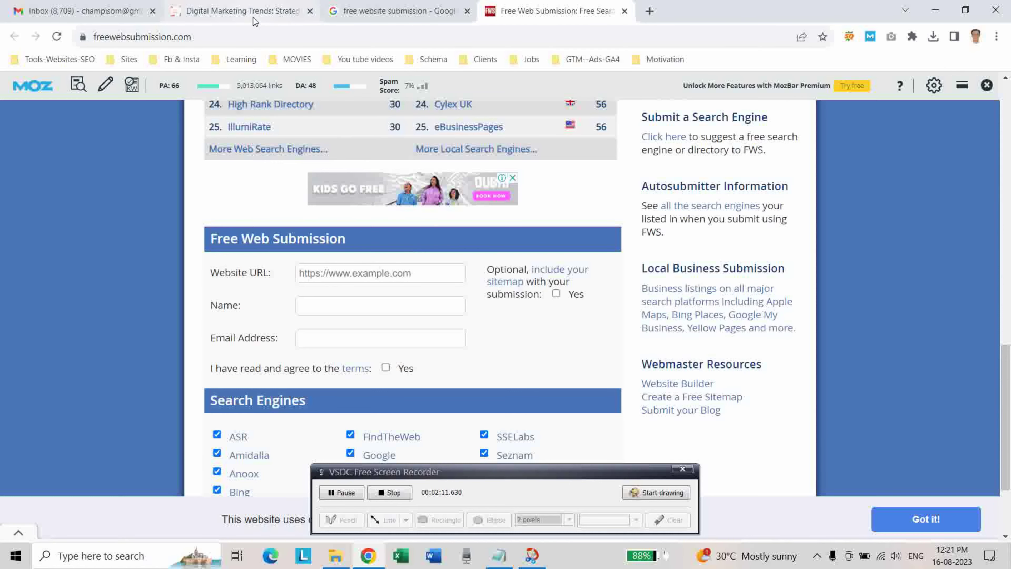
Step: Copy the blog's full https address from its Blogger tab's address bar
{"action": "left_click", "coordinate": [264, 38]}
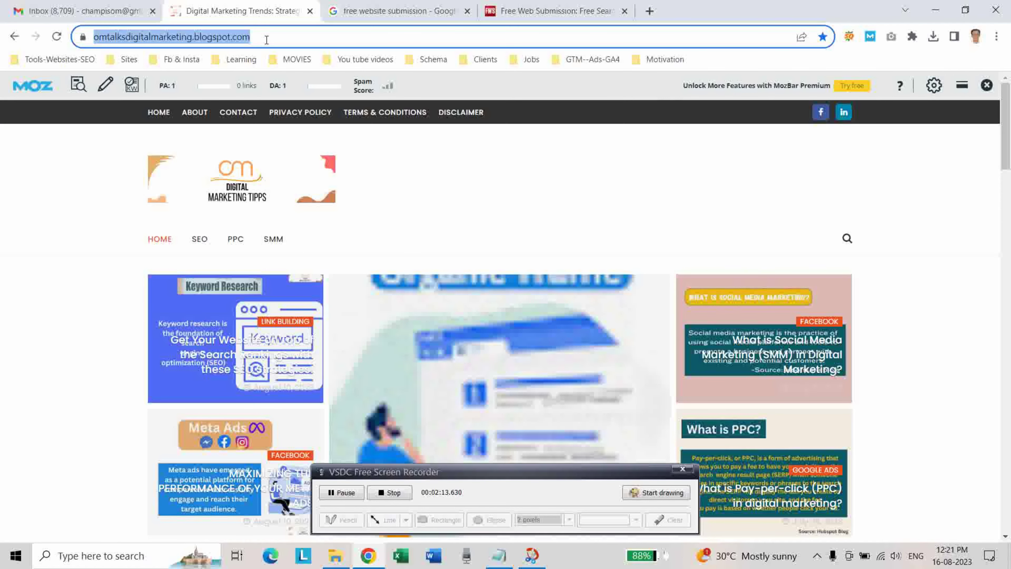
{"action": "left_click", "coordinate": [573, 12]}
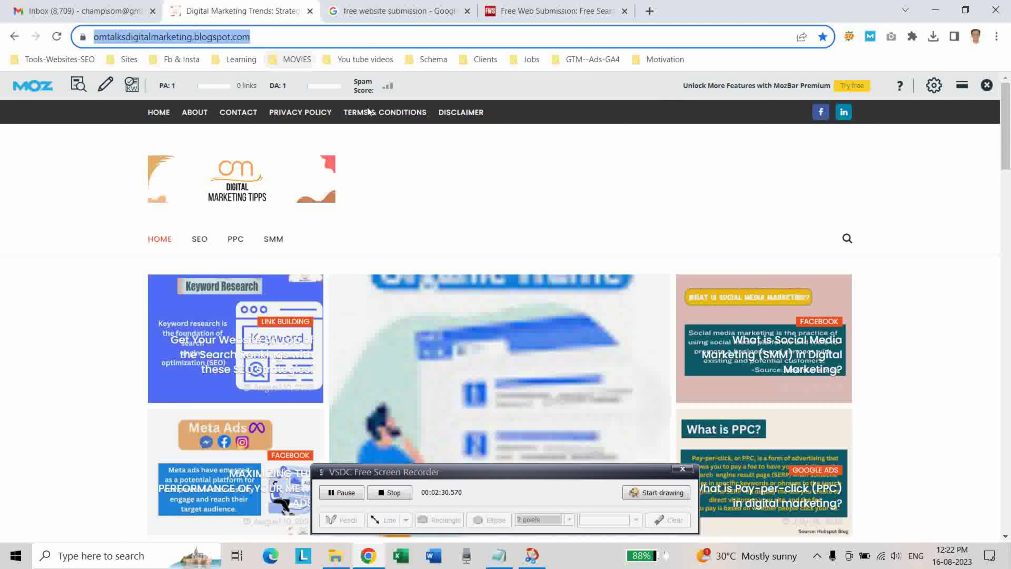
{"action": "left_click", "coordinate": [264, 39]}
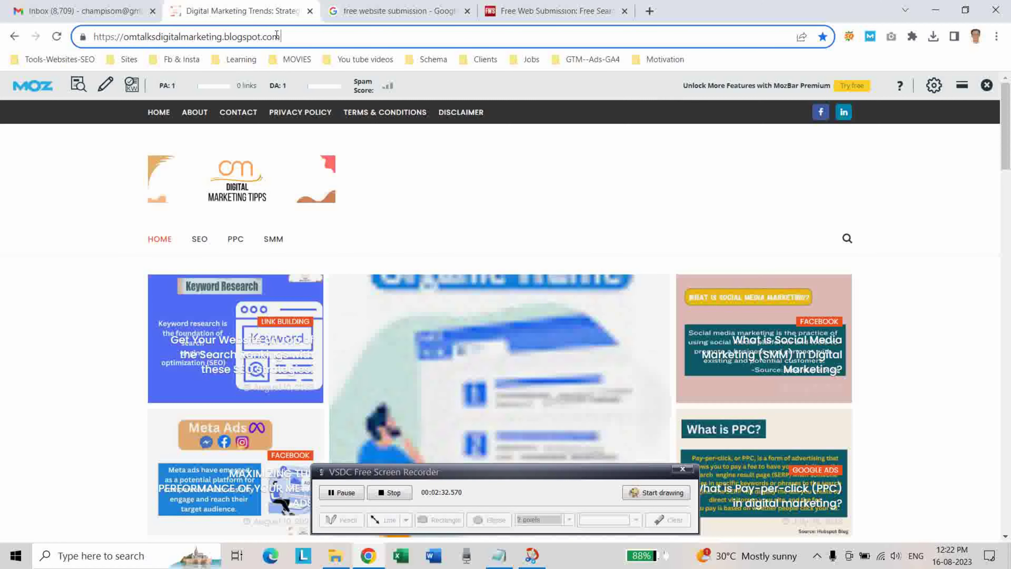
{"action": "left_click_drag", "start_coordinate": [280, 36], "coordinate": [83, 29]}
{"action": "key", "text": "ctrl+c"}
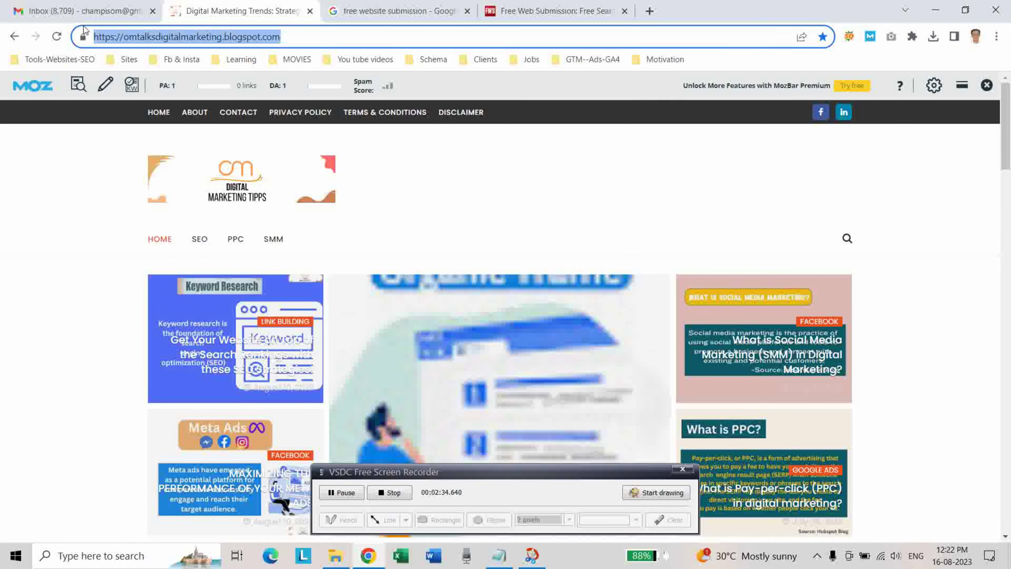
{"action": "left_click", "coordinate": [555, 11]}
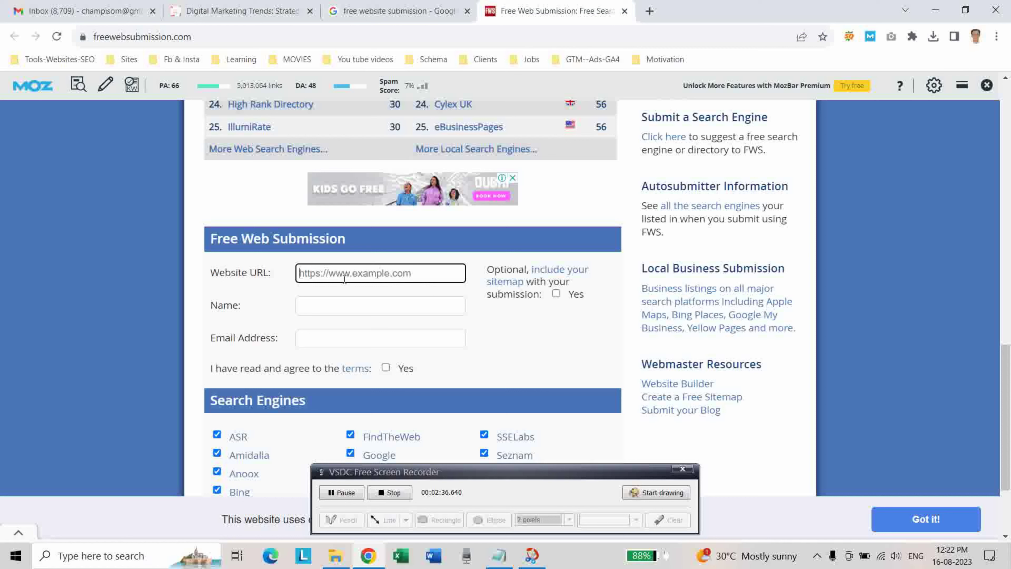
Step: Paste the blog address into the Website URL field
{"action": "left_click", "coordinate": [328, 273]}
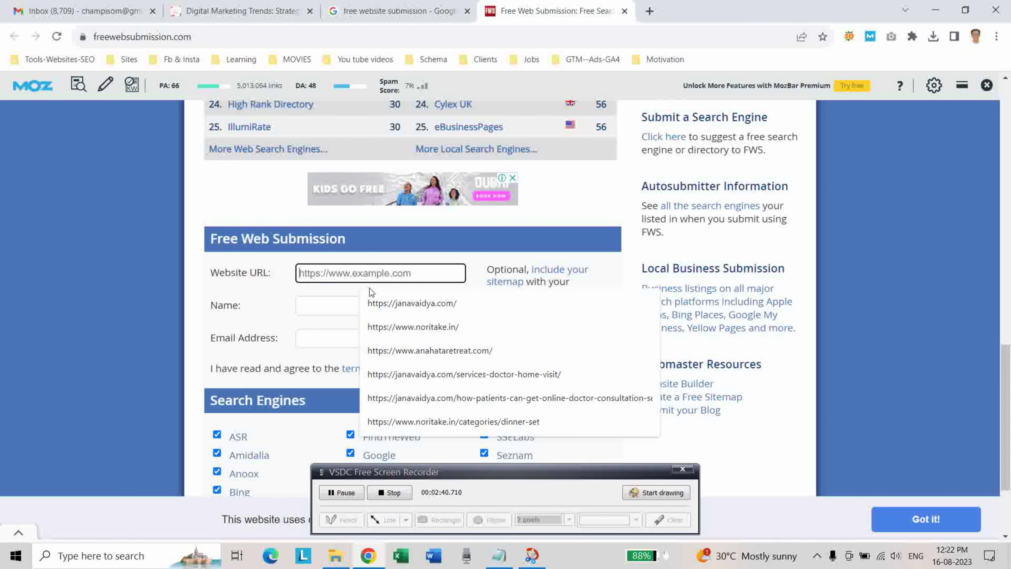
{"action": "right_click", "coordinate": [342, 278]}
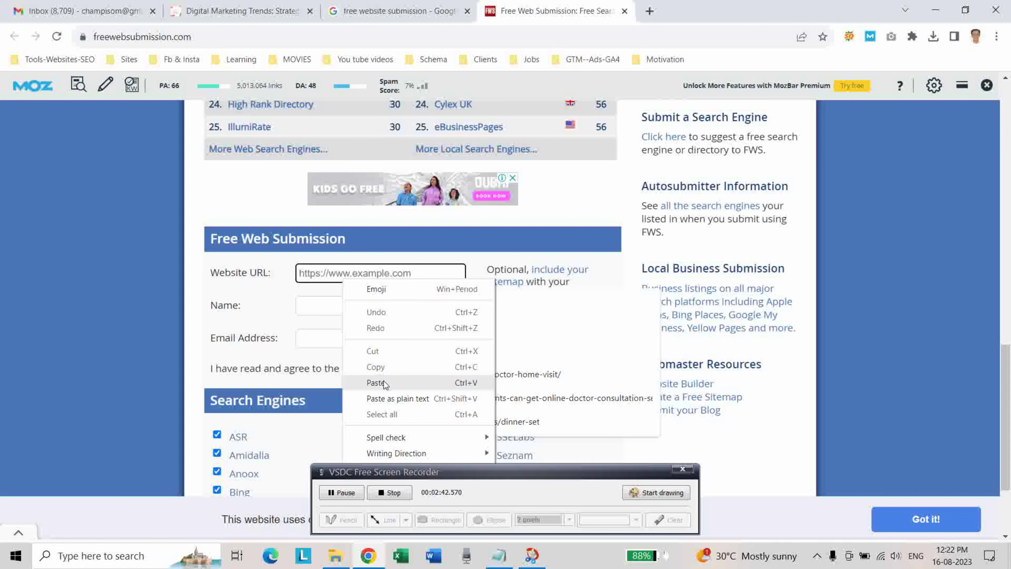
{"action": "left_click", "coordinate": [376, 382]}
{"action": "left_click", "coordinate": [295, 308]}
Step: Enter the name 'Om talks Digital Marketing', fill in the email from autofill, and accept the terms
{"action": "left_click", "coordinate": [322, 306]}
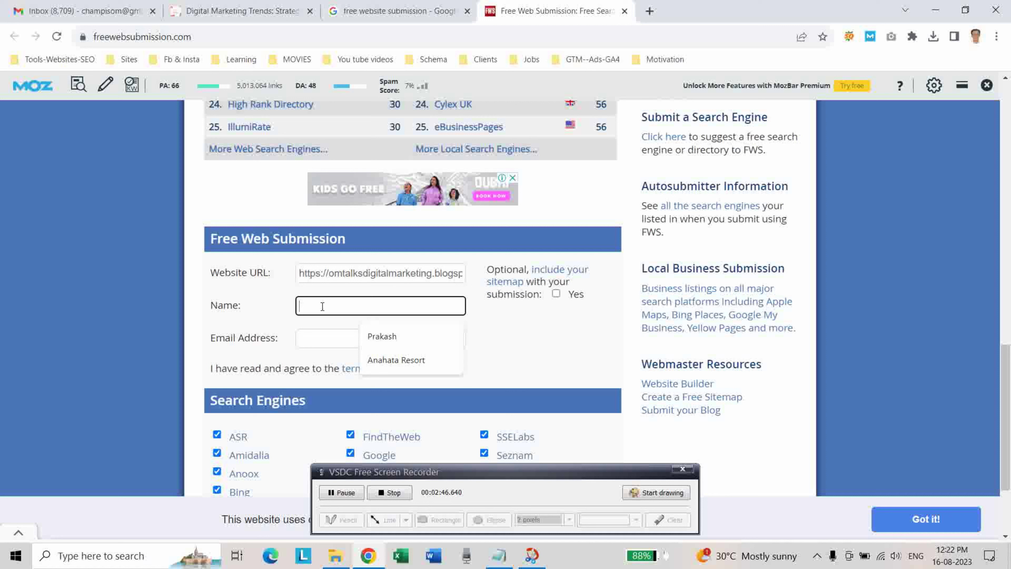
{"action": "type", "text": "Om"}
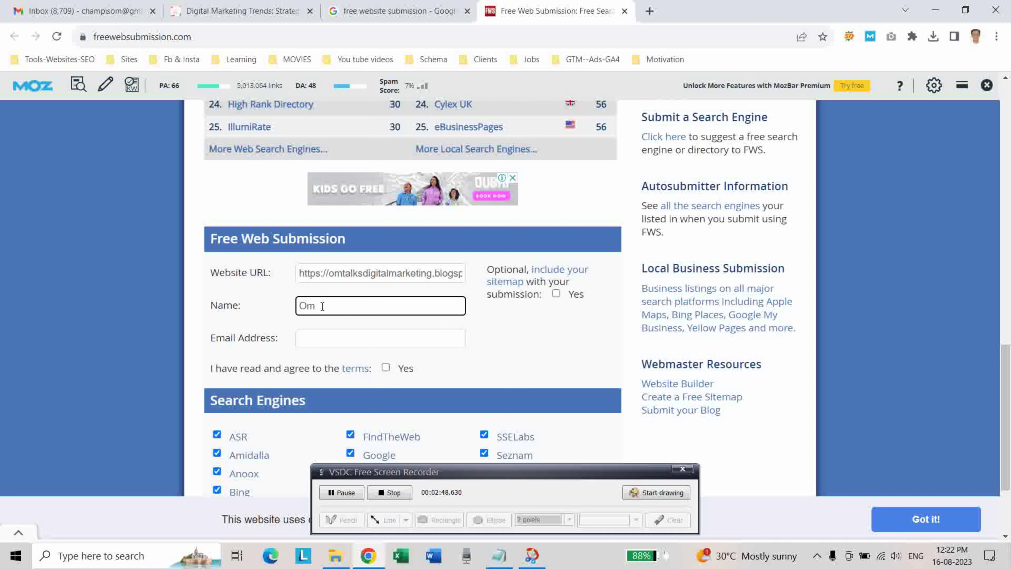
{"action": "type", "text": " talks Digital Marketing"}
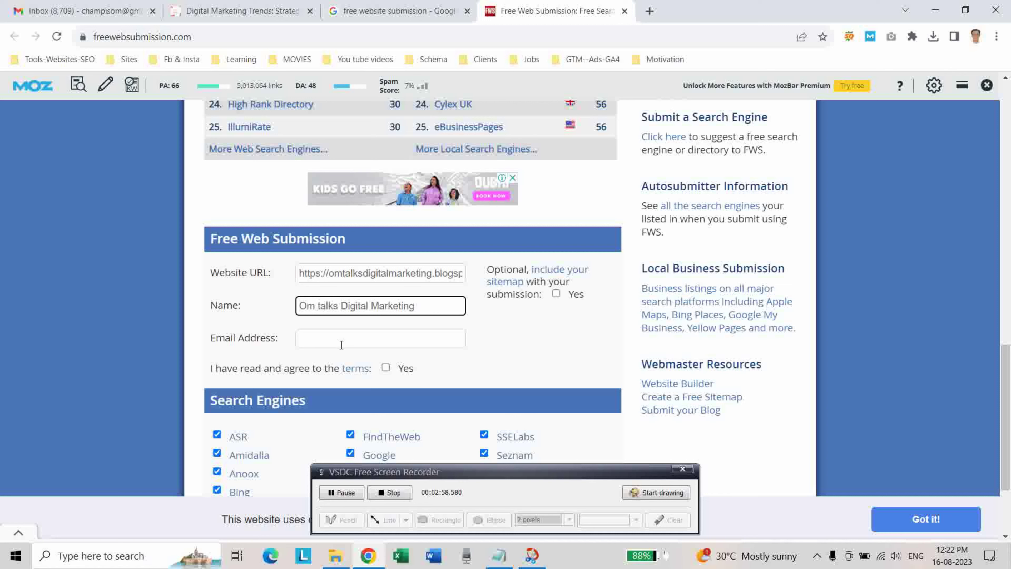
{"action": "left_click", "coordinate": [331, 335]}
{"action": "type", "text": "cha"}
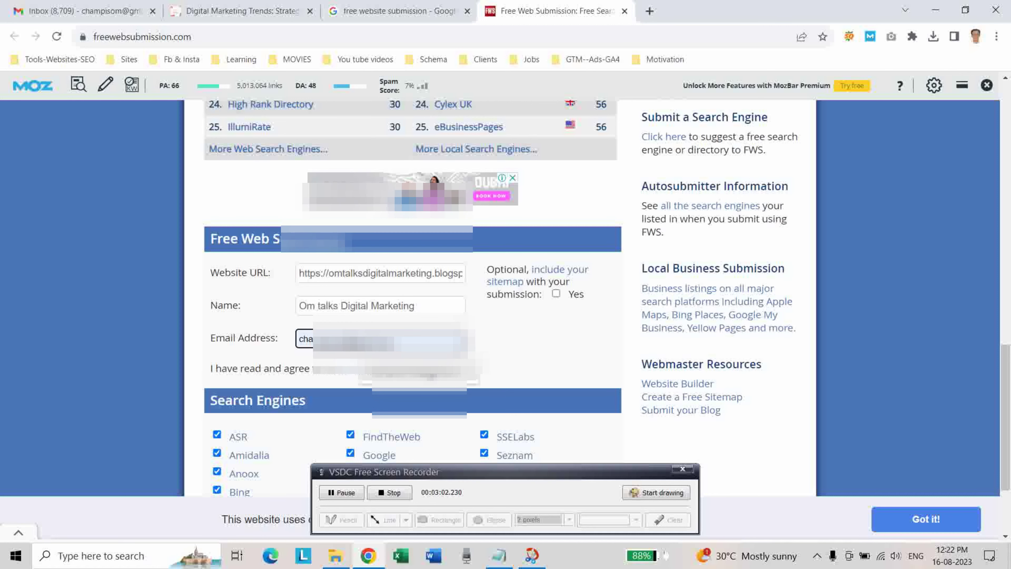
{"action": "left_click", "coordinate": [438, 369]}
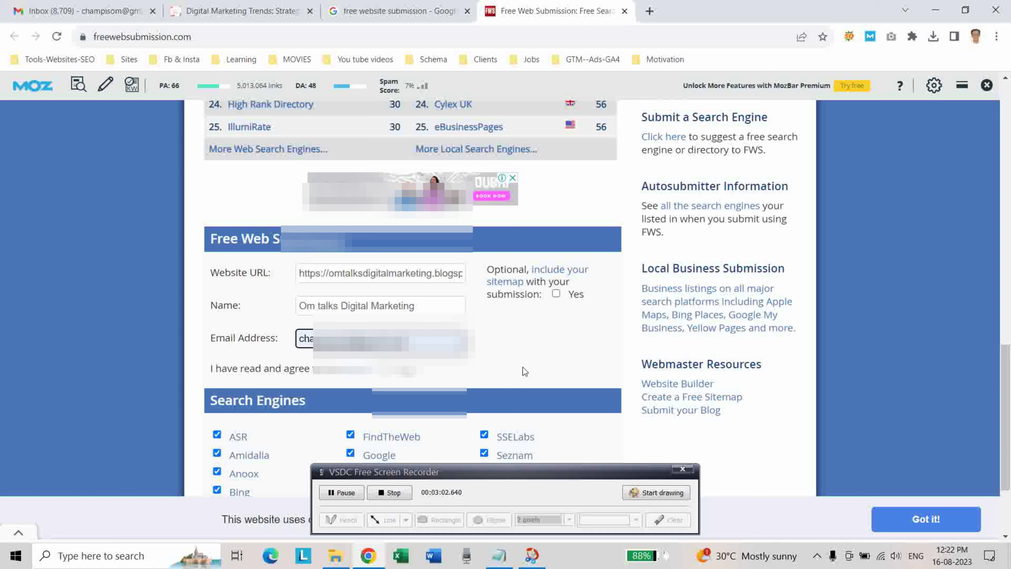
{"action": "left_click", "coordinate": [514, 336]}
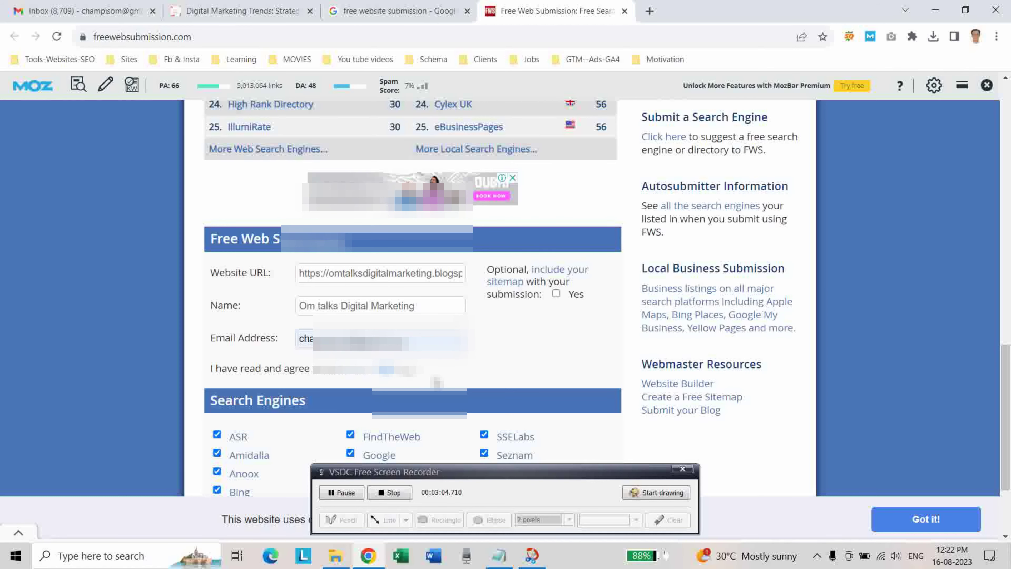
{"action": "scroll", "coordinate": [513, 332], "scroll_direction": "down", "scroll_amount": 3}
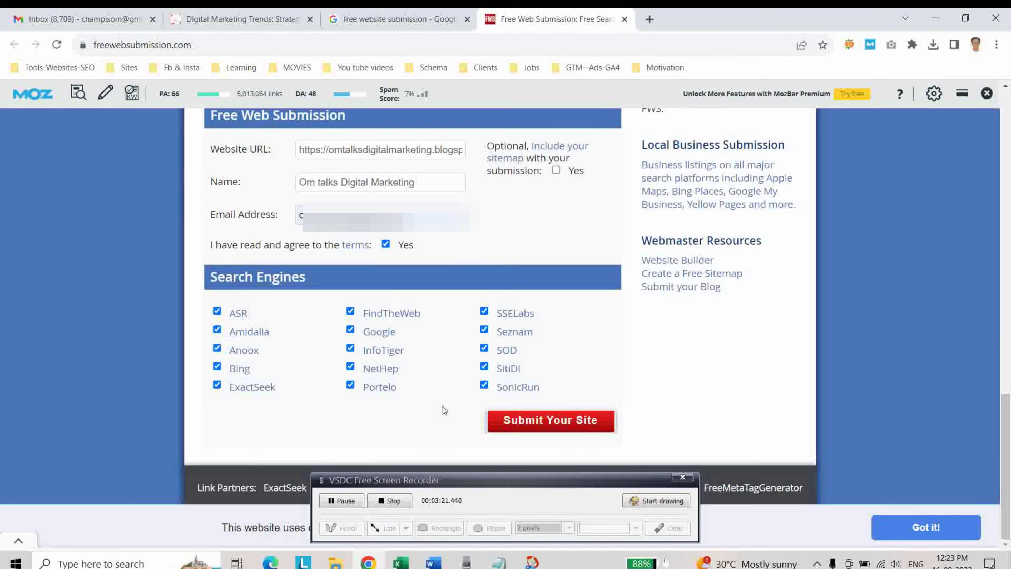
Step: Submit the site, close the promotional popup, and check the Gmail inbox
{"action": "left_click", "coordinate": [515, 424]}
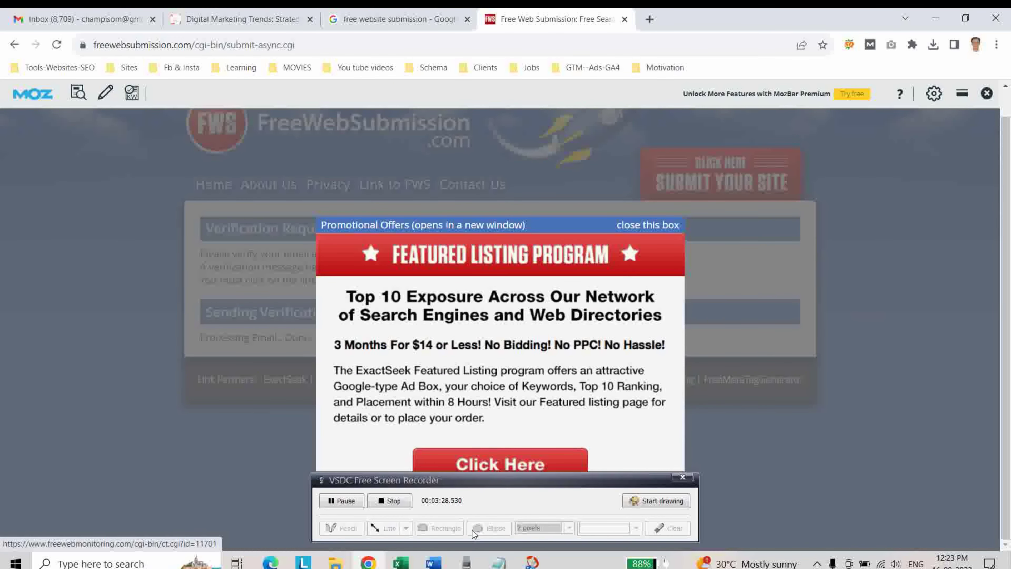
{"action": "left_click_drag", "start_coordinate": [469, 483], "coordinate": [780, 503]}
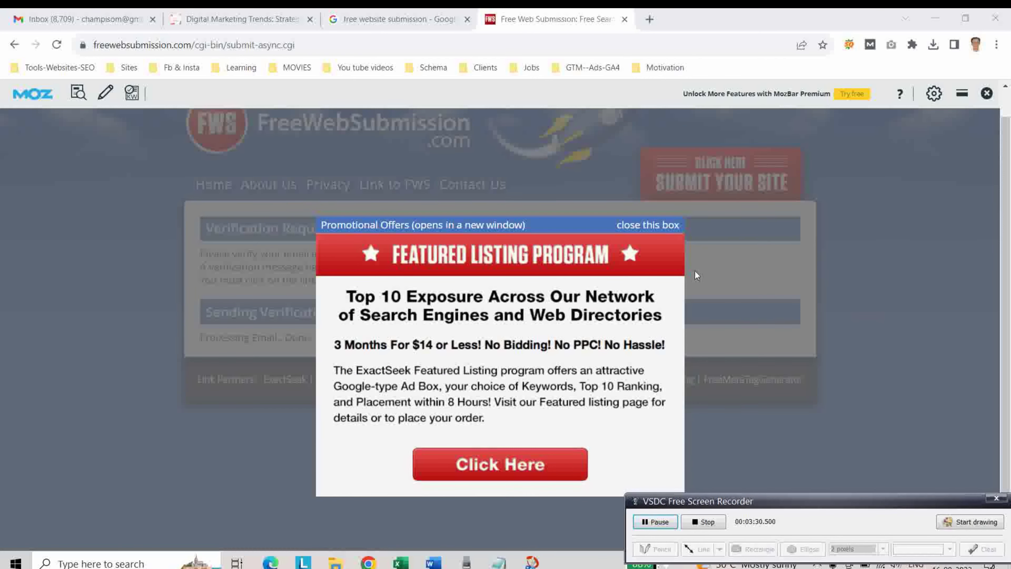
{"action": "left_click", "coordinate": [649, 225]}
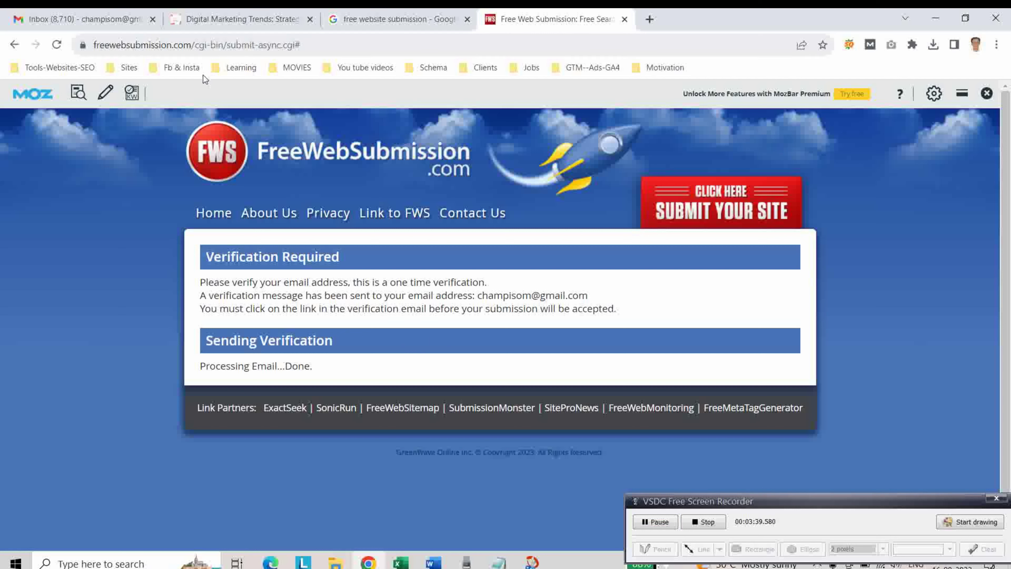
{"action": "left_click", "coordinate": [72, 20]}
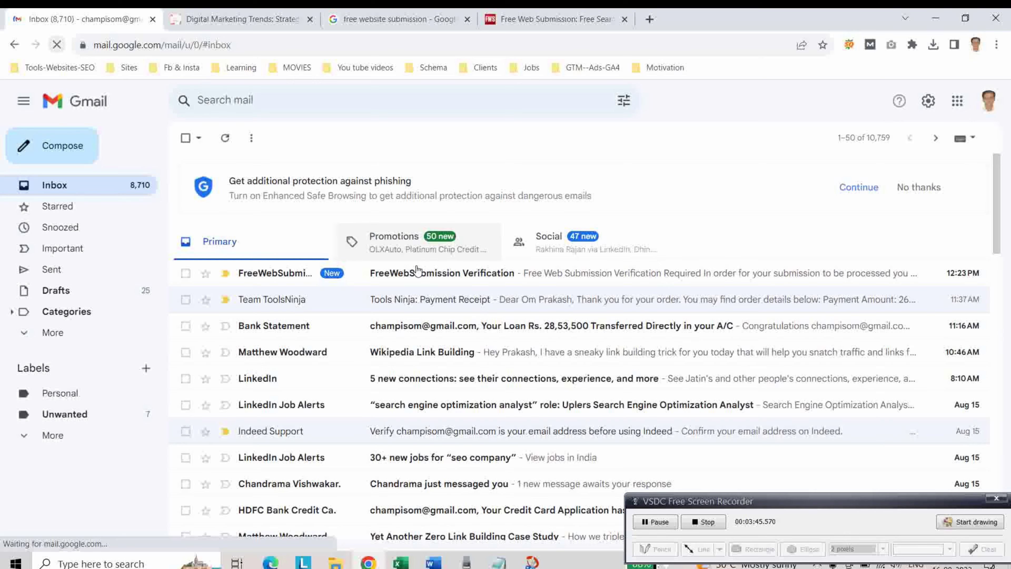
Step: Open the FreeWebSubmission Verification email and follow its verification link
{"action": "left_click", "coordinate": [394, 282]}
{"action": "scroll", "coordinate": [562, 329], "scroll_direction": "down", "scroll_amount": 5}
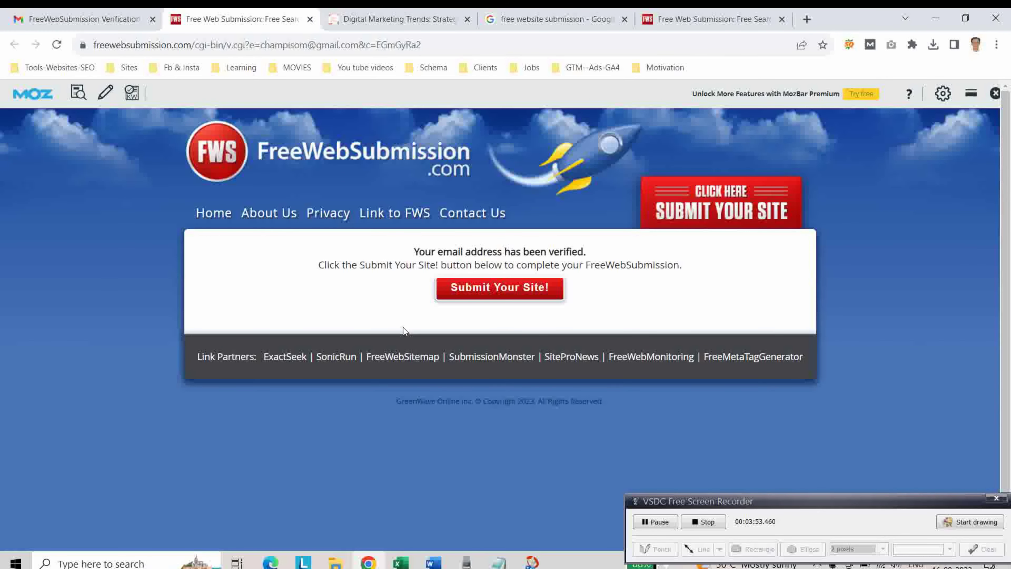
Step: Complete the submission, close the popup, and review the per-engine Success/Failed results
{"action": "left_click", "coordinate": [493, 288]}
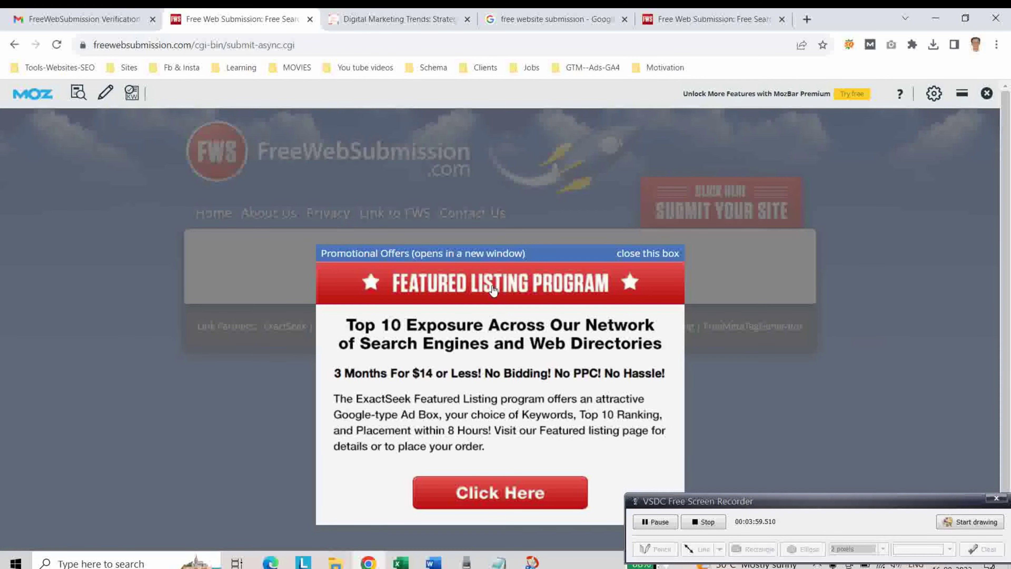
{"action": "left_click", "coordinate": [646, 255]}
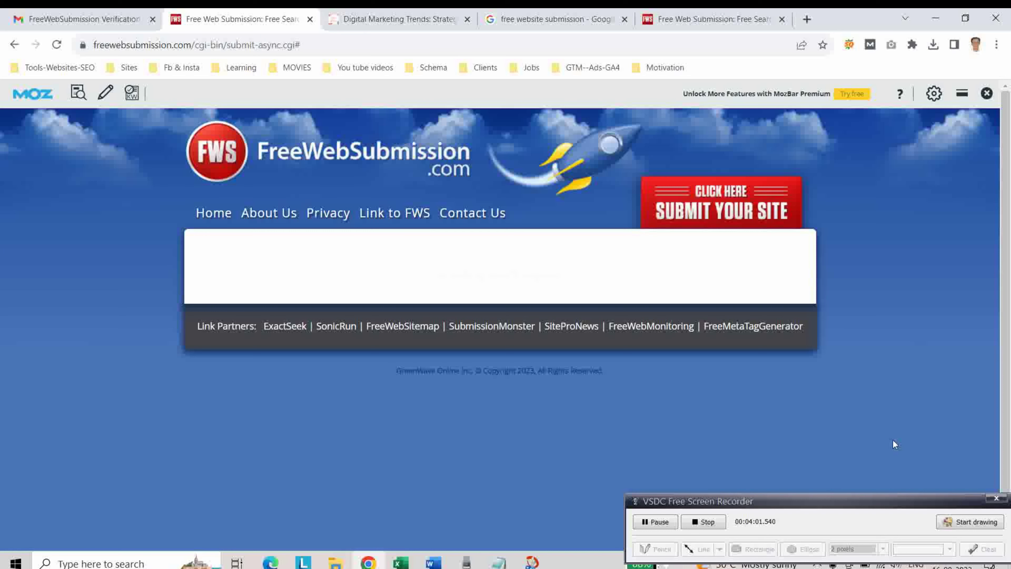
{"action": "left_click_drag", "start_coordinate": [800, 499], "coordinate": [484, 474]}
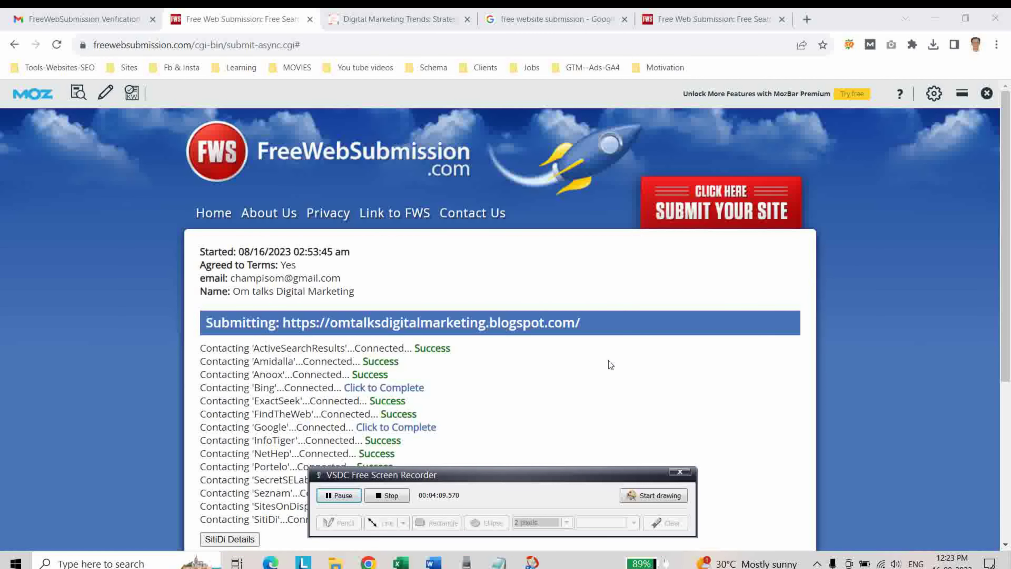
{"action": "scroll", "coordinate": [599, 349], "scroll_direction": "down", "scroll_amount": 3}
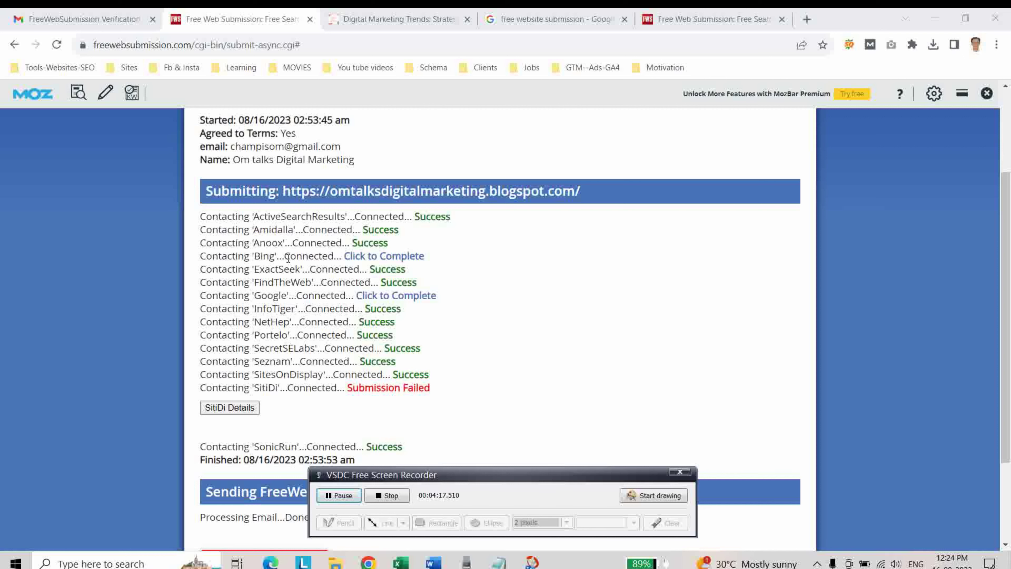
{"action": "left_click", "coordinate": [394, 257]}
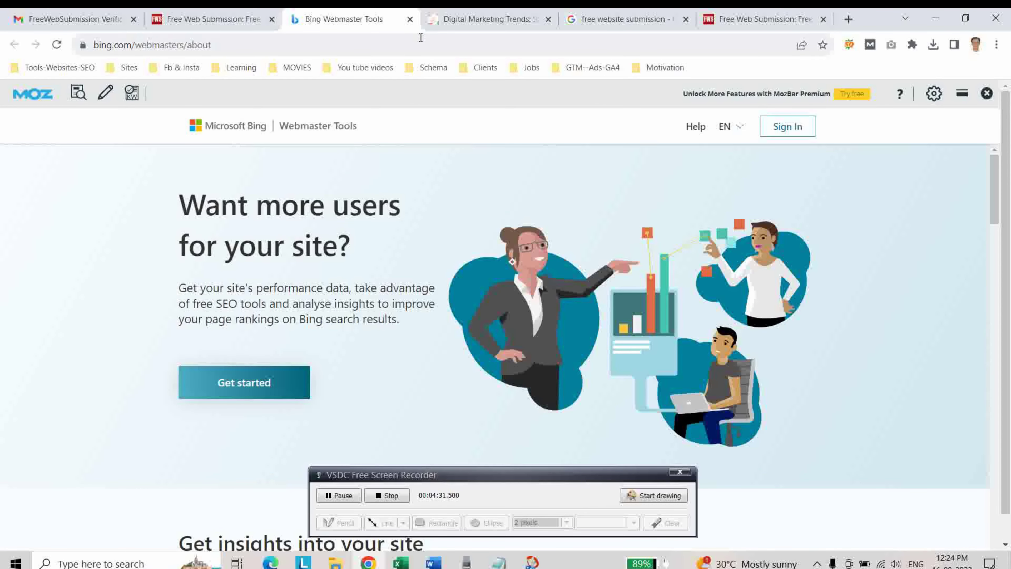
{"action": "left_click", "coordinate": [410, 20]}
{"action": "scroll", "coordinate": [512, 363], "scroll_direction": "down", "scroll_amount": 3}
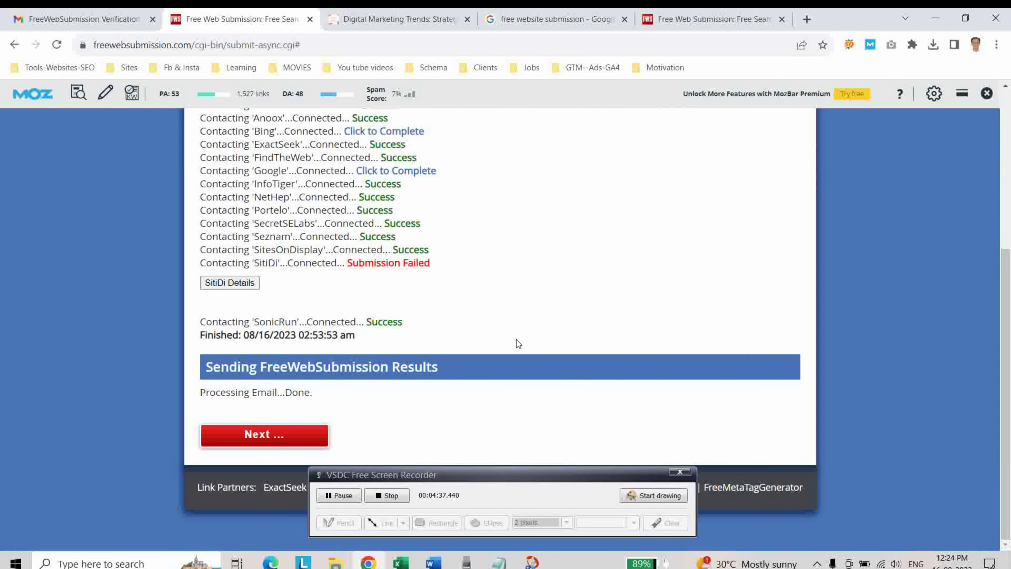
Step: Continue past the results to the Share FreeWebSubmission.com page and its sharing options
{"action": "left_click", "coordinate": [264, 442]}
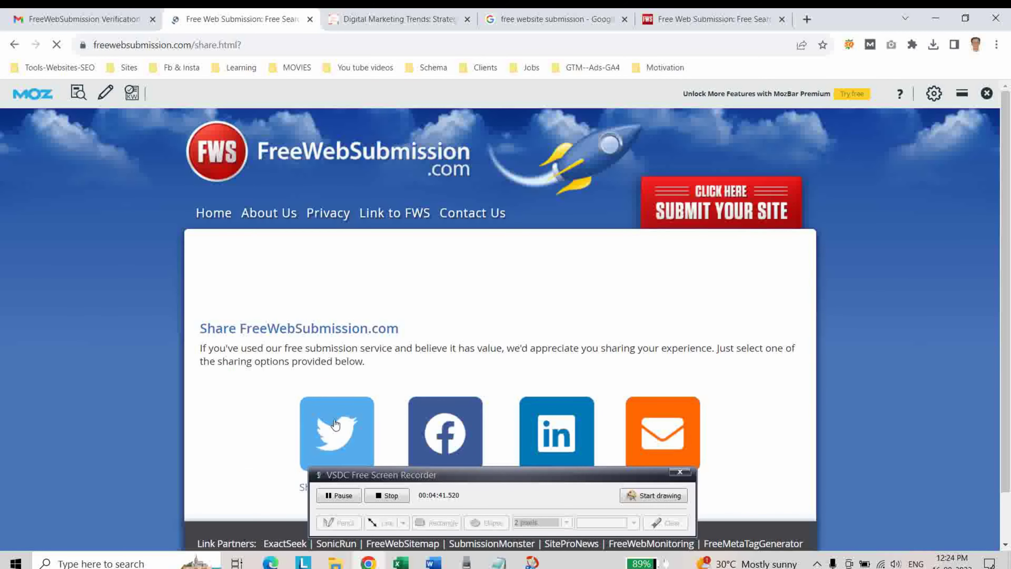
{"action": "scroll", "coordinate": [434, 385], "scroll_direction": "down", "scroll_amount": 2}
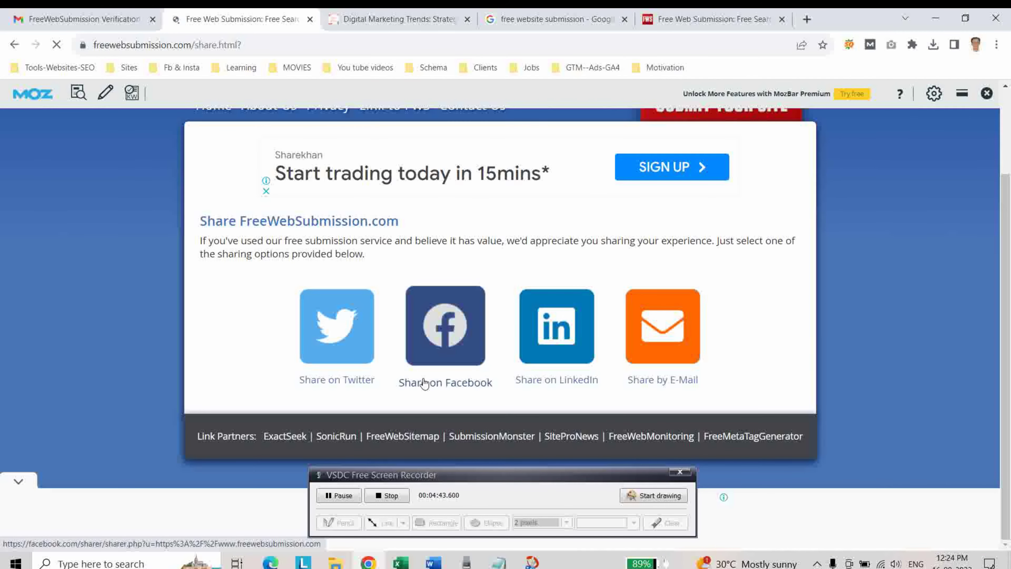